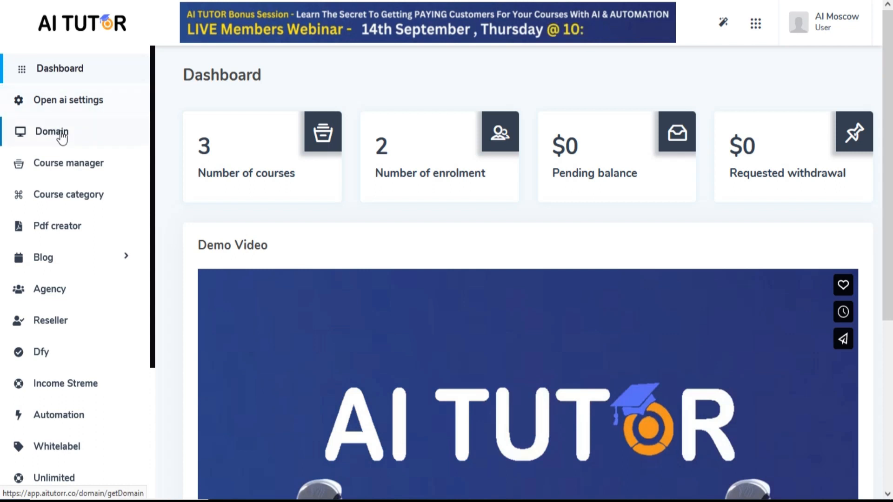
Add and save the subdomain tutorr with description "This is your DFY Course Site", logo WHITE.png and favicon favicon.png
left_click(62, 138)
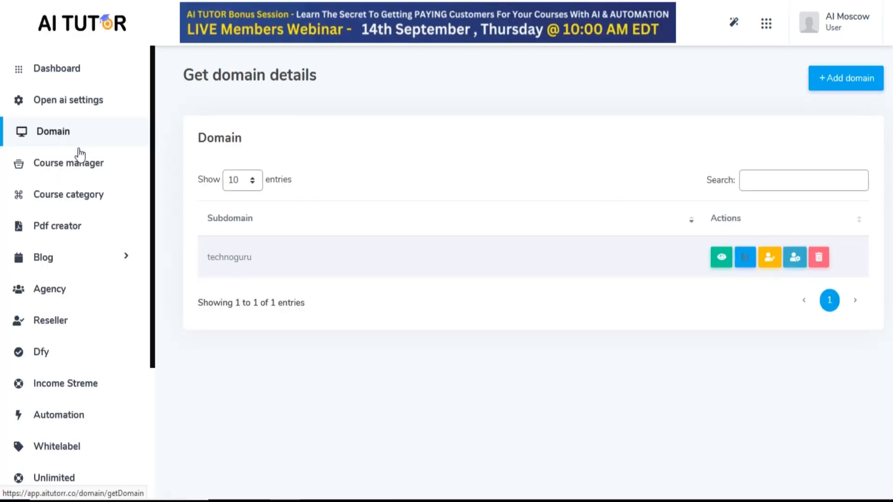
left_click(828, 78)
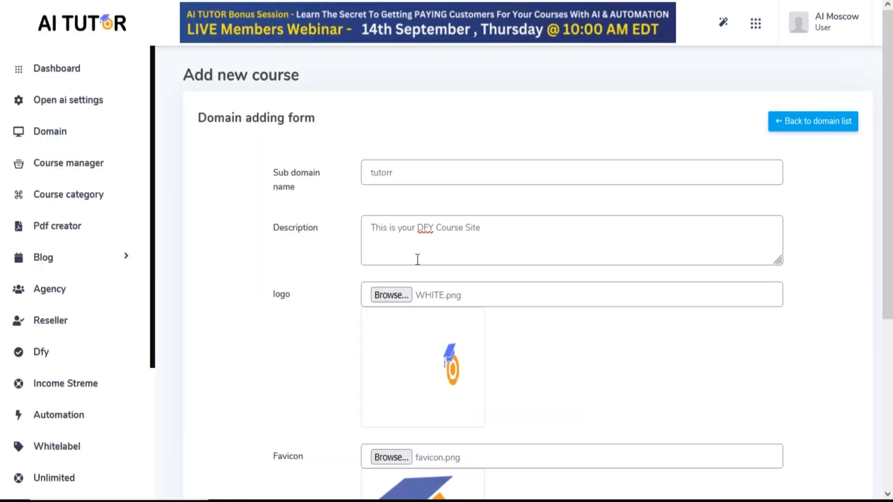
scroll(417, 268, "down", 1)
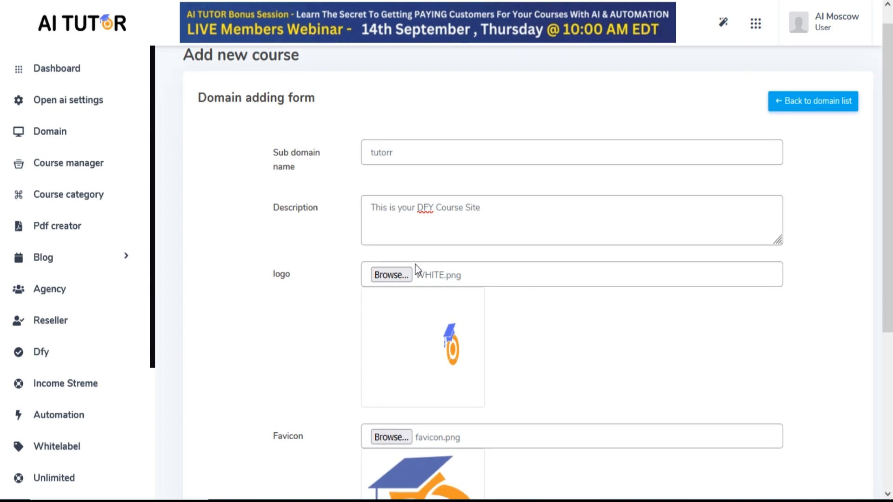
scroll(417, 269, "down", 1)
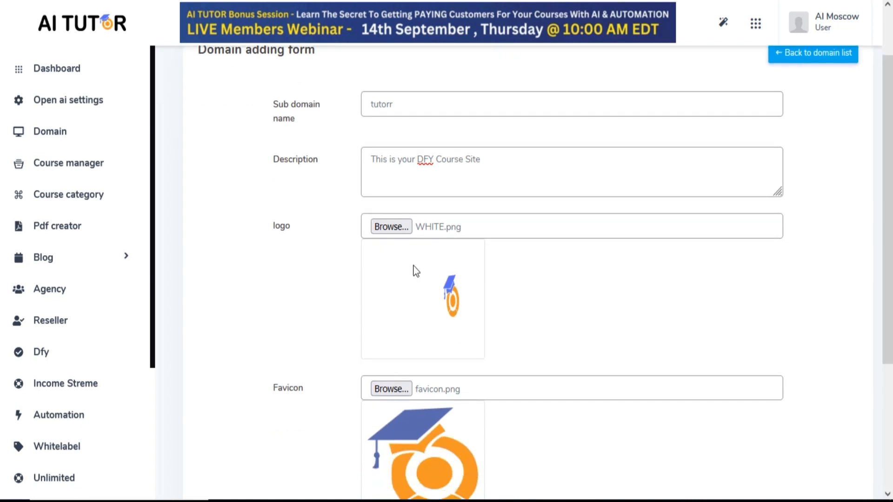
scroll(415, 271, "down", 4)
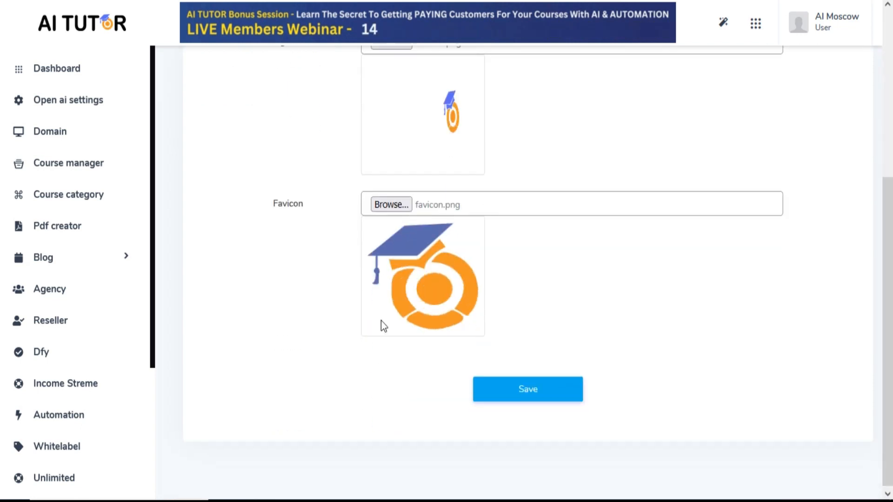
left_click(540, 388)
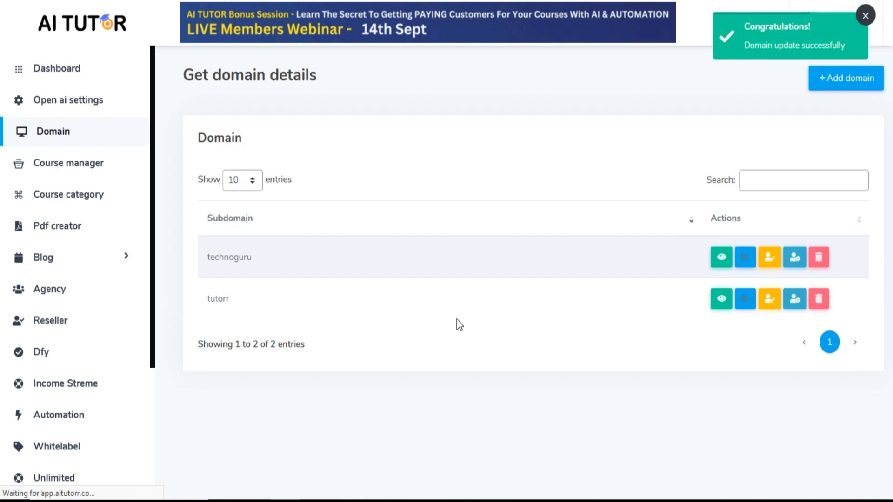
Start a new course category on the tutorr domain site with the title Technical
left_click(100, 194)
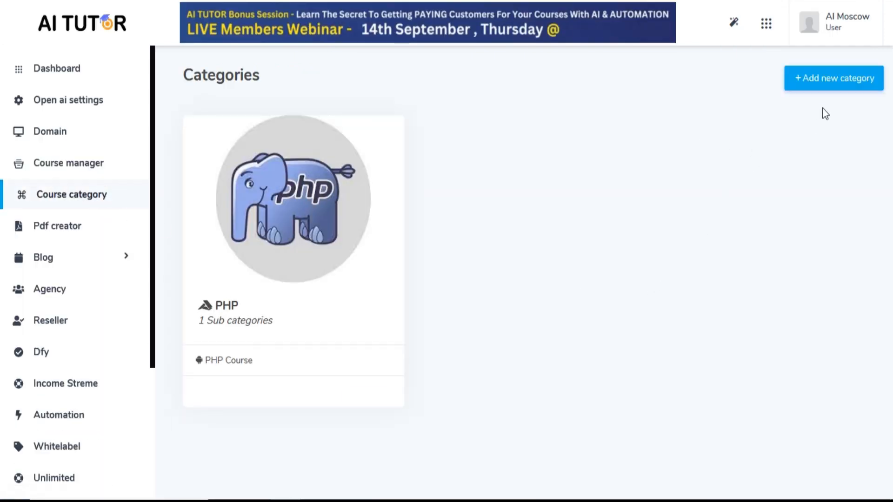
left_click(822, 78)
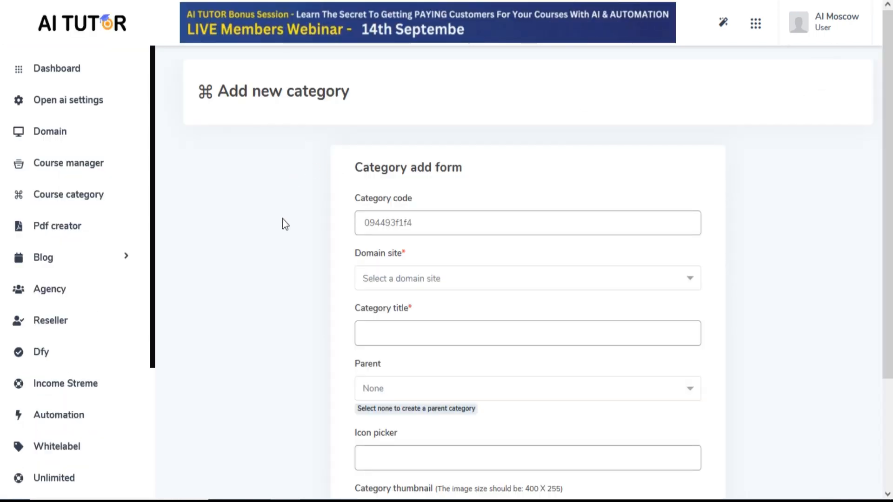
scroll(455, 277, "down", 2)
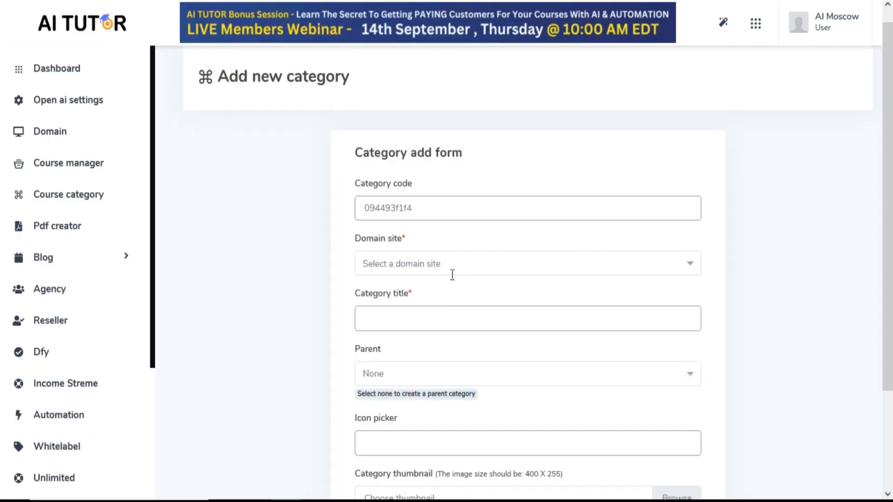
left_click(420, 211)
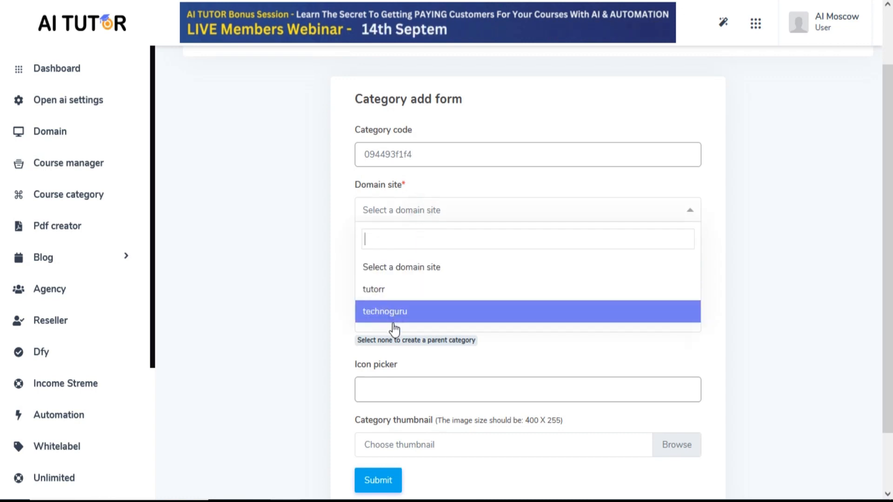
left_click(395, 289)
scroll(294, 255, "down", 2)
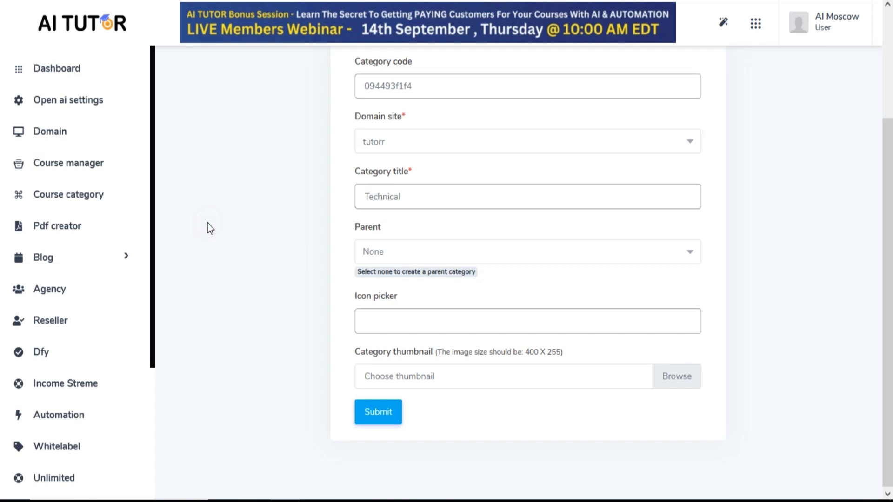
Keep the parent as None, choose the fab fa-accusoft icon and thumbnail Untitledgasgfgds.jpg, and submit the category
left_click(474, 245)
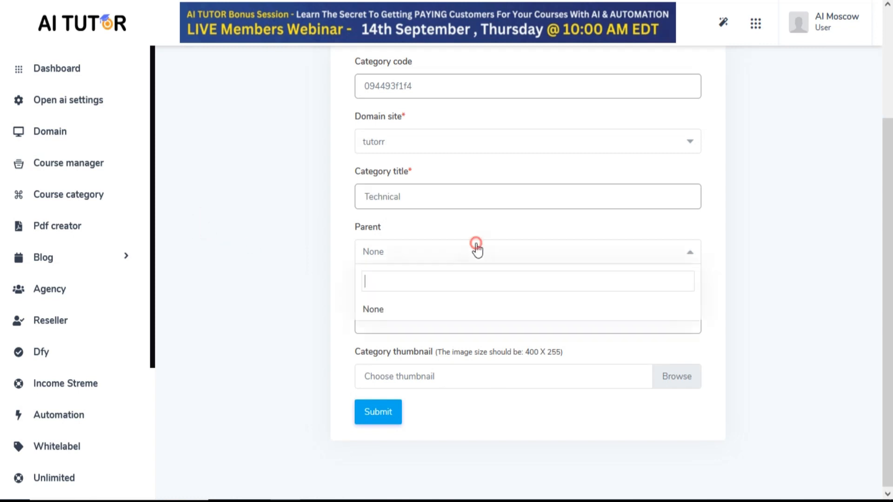
left_click(450, 250)
left_click(450, 329)
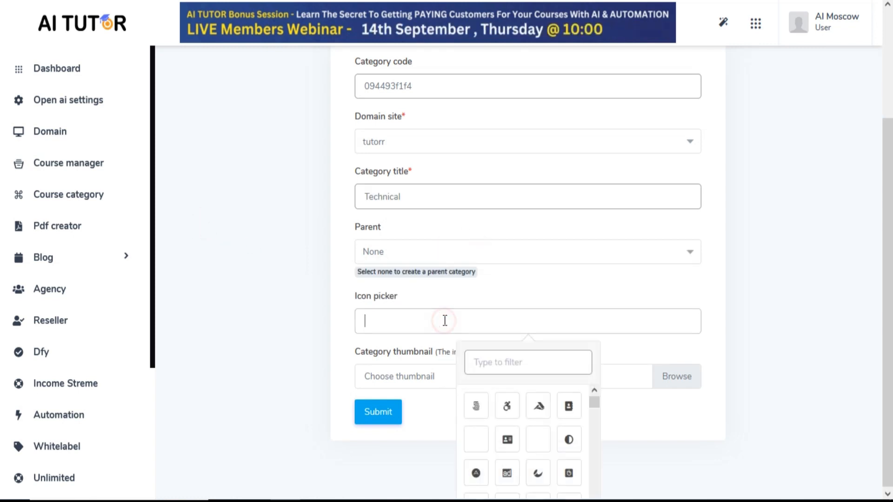
left_click(542, 411)
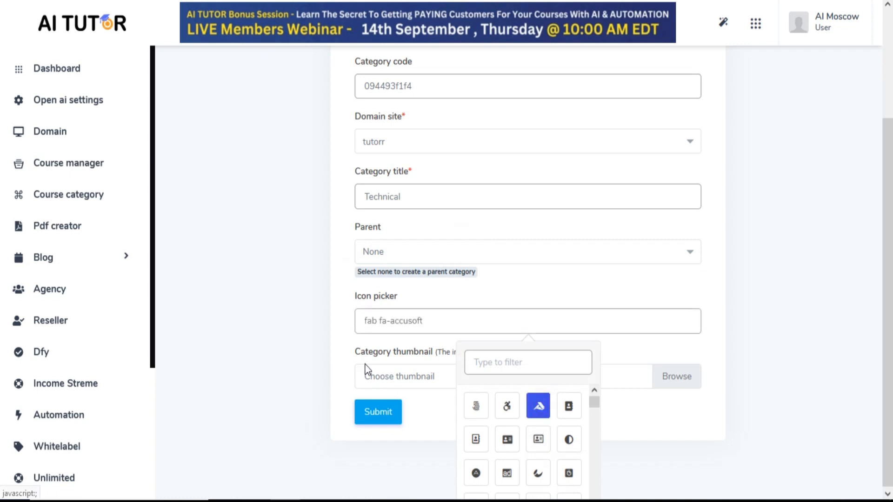
left_click(319, 361)
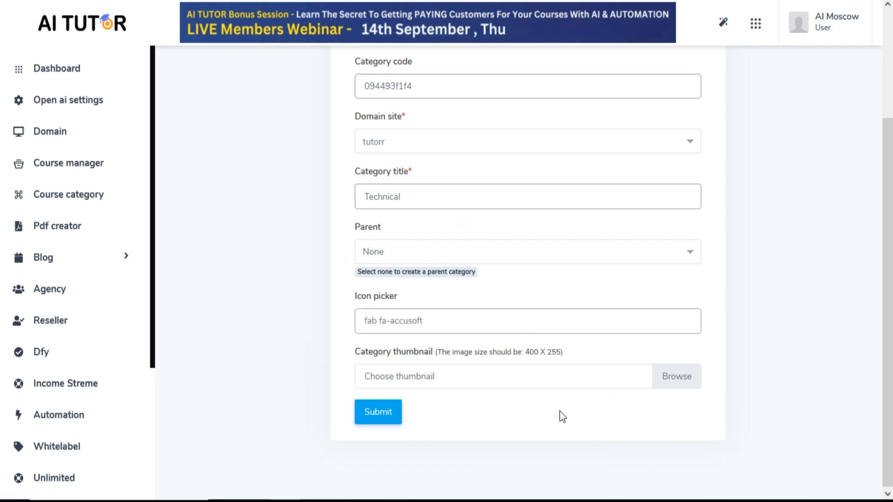
double_click(274, 249)
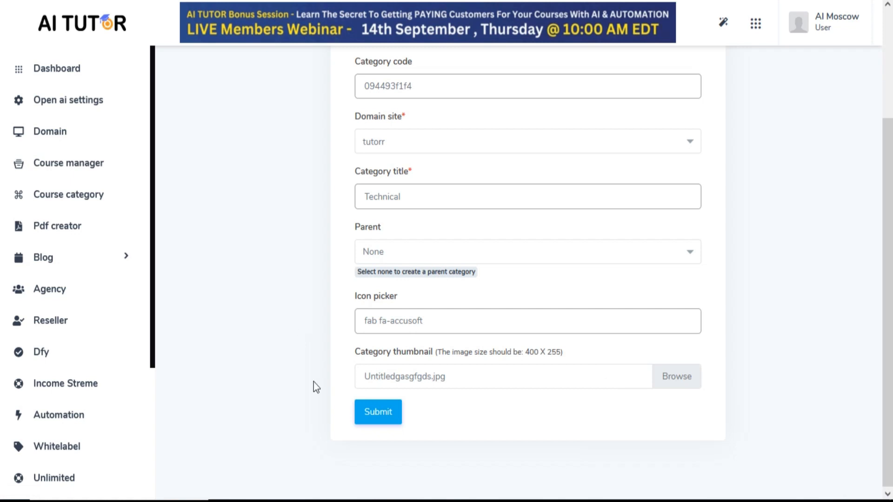
left_click(372, 420)
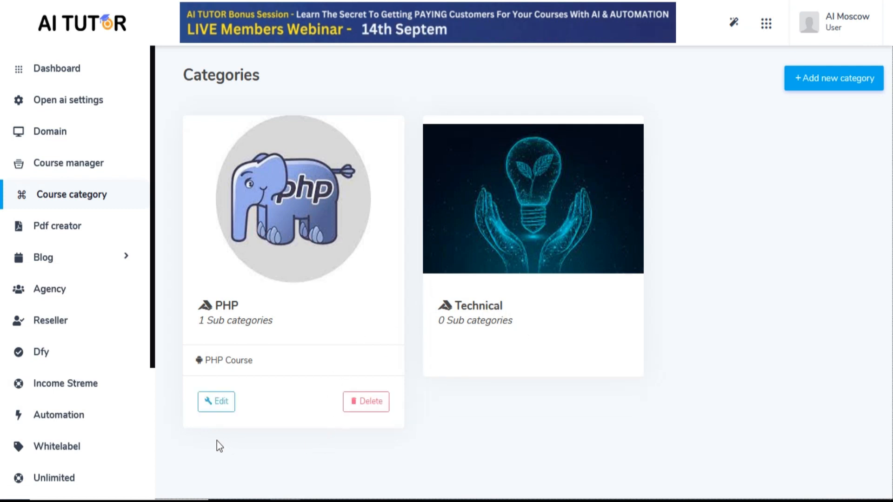
Start another course category on the tutorr domain site with the title Java
left_click(841, 79)
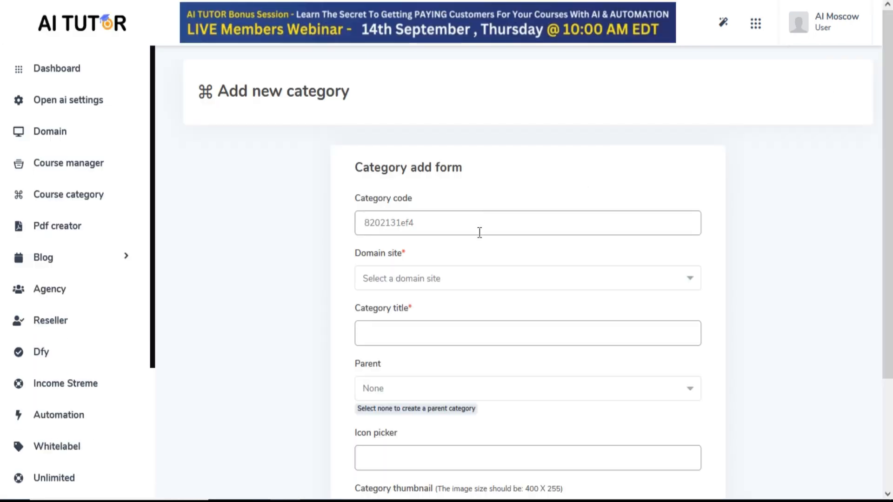
left_click(468, 281)
left_click(422, 359)
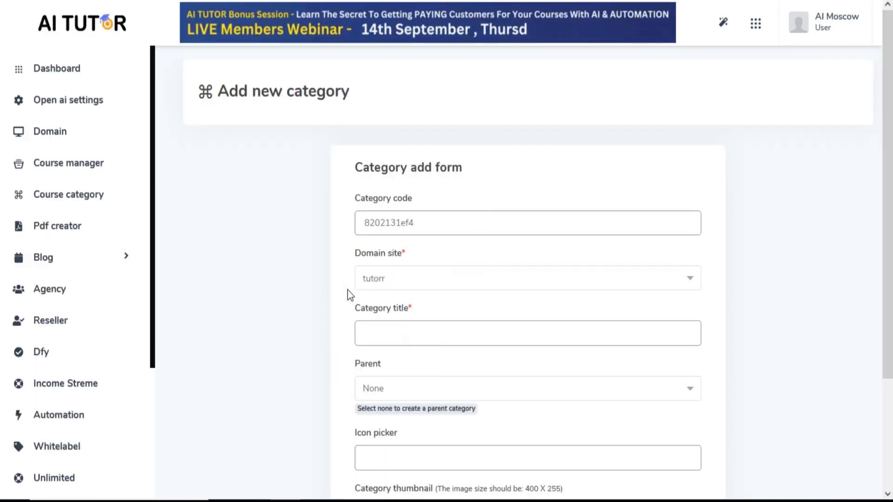
scroll(372, 251, "down", 3)
left_click(400, 191)
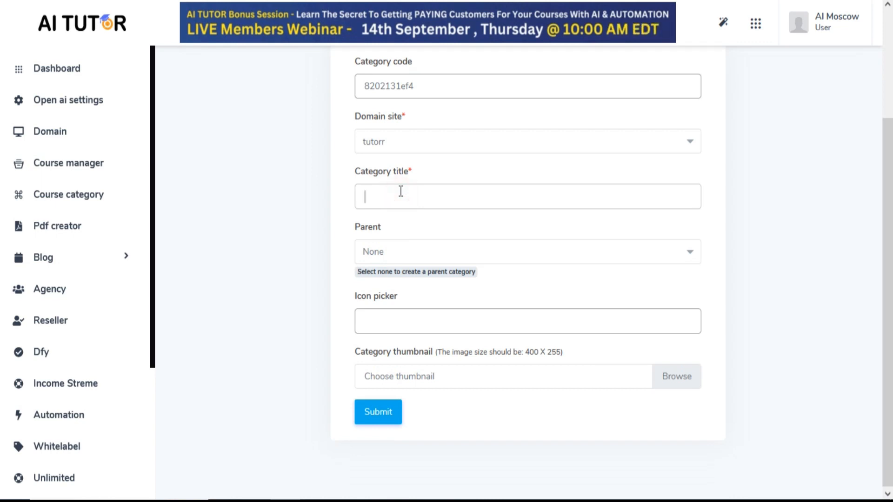
type("Java")
left_click(252, 227)
Set the Java category's parent to Technical, choose the fas fa-band-aid icon and submit the category
left_click(447, 258)
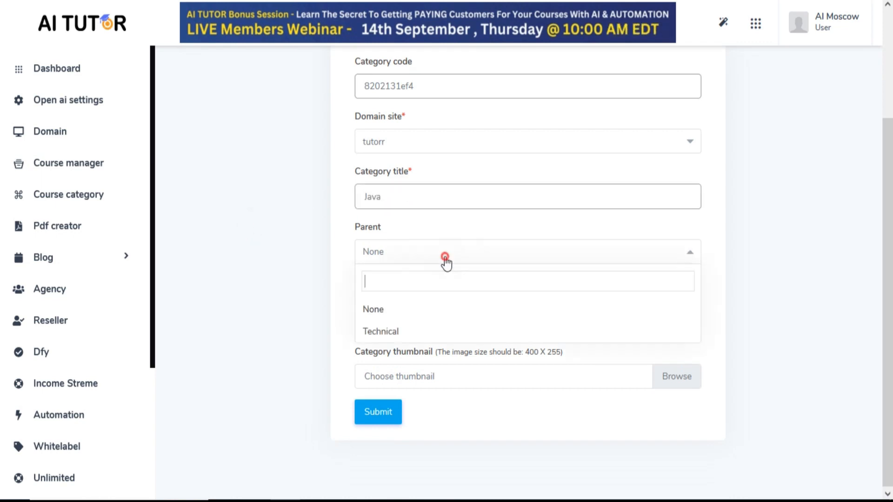
left_click(406, 337)
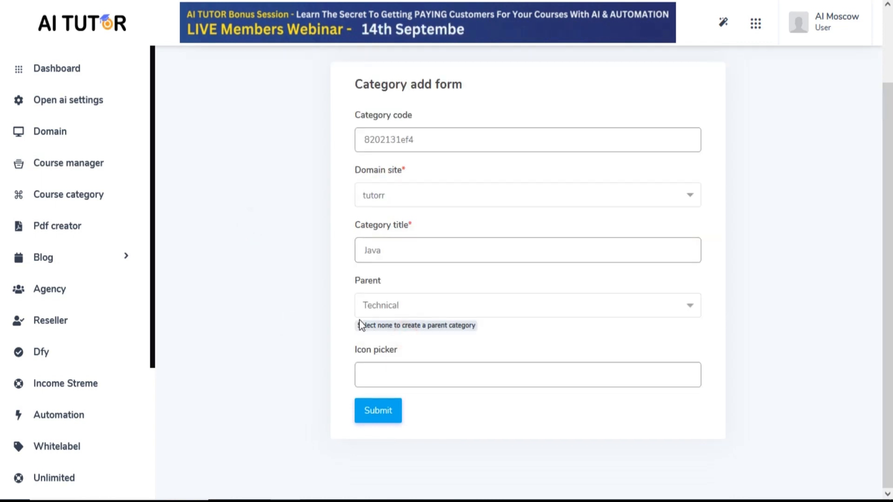
left_click(397, 374)
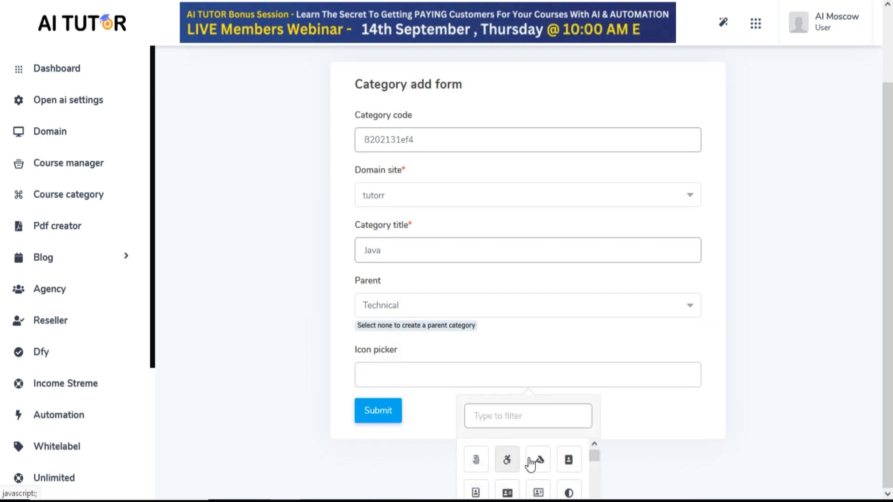
left_click(506, 462)
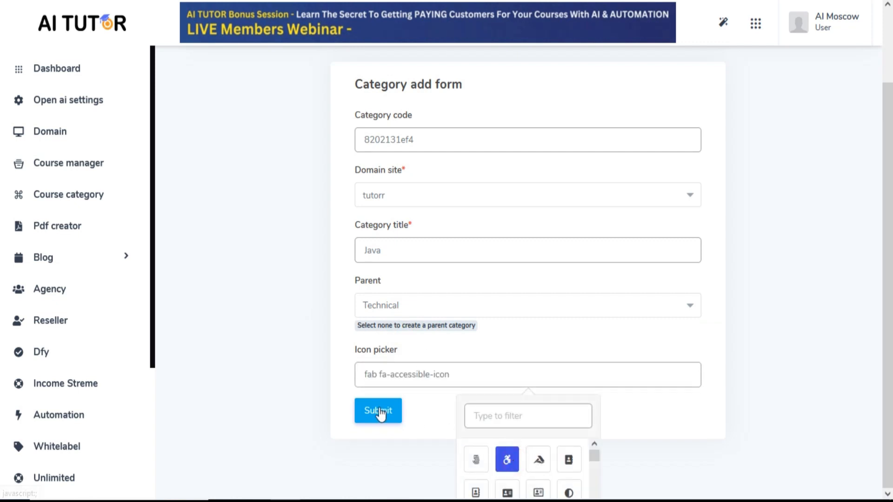
left_click(488, 418)
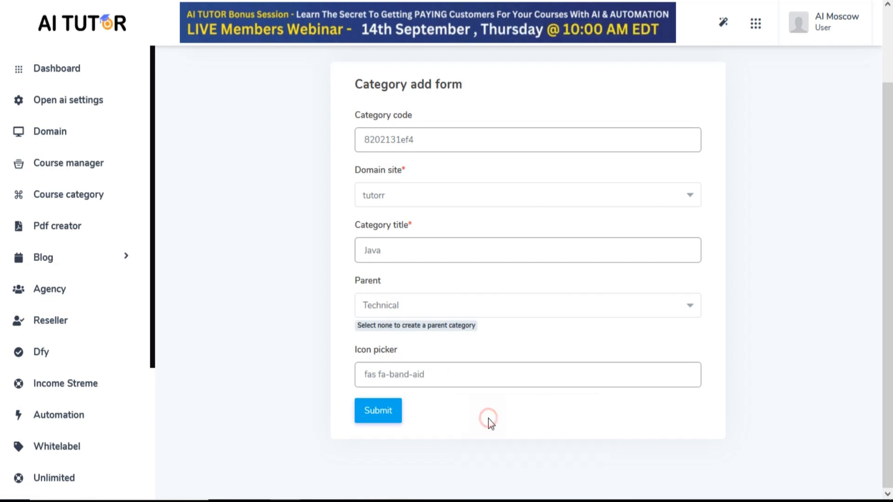
left_click(392, 417)
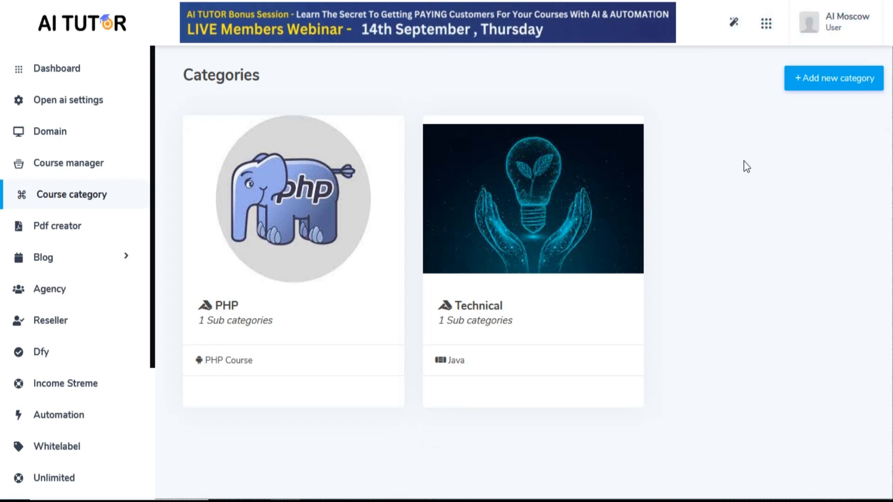
Start a new course in the course manager and assign it to the tutorr domain site
left_click(69, 168)
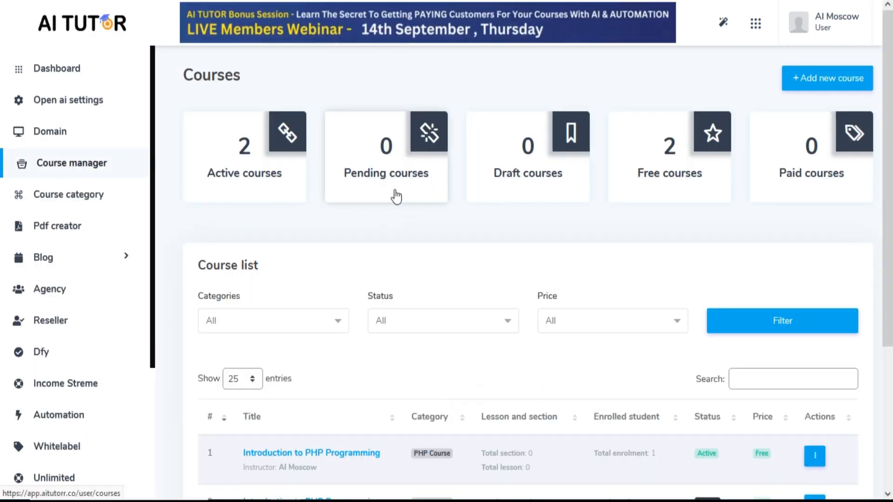
left_click(847, 82)
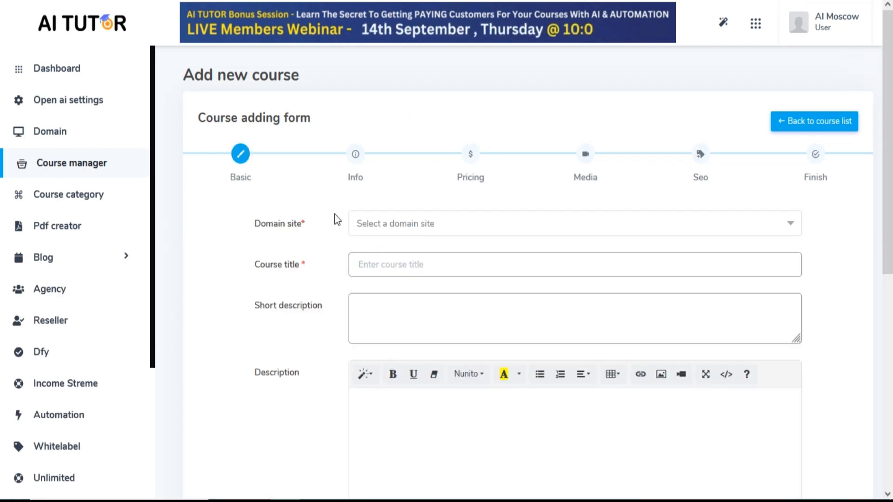
left_click(364, 225)
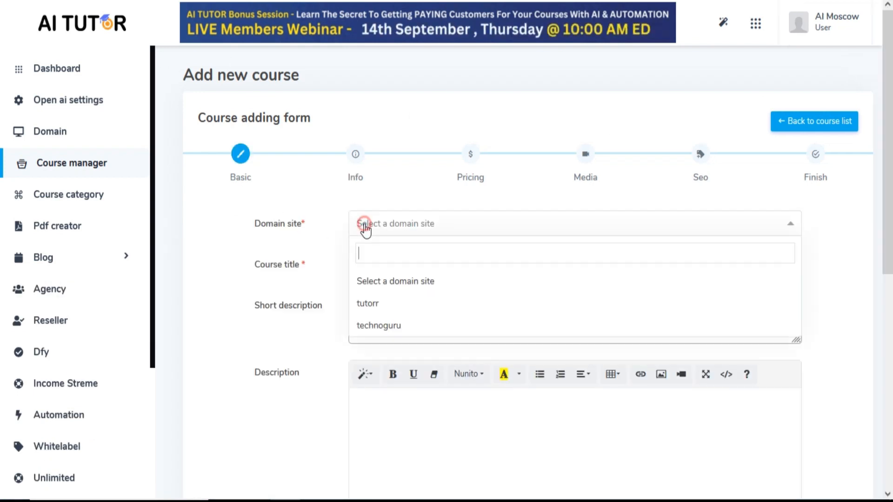
left_click(375, 305)
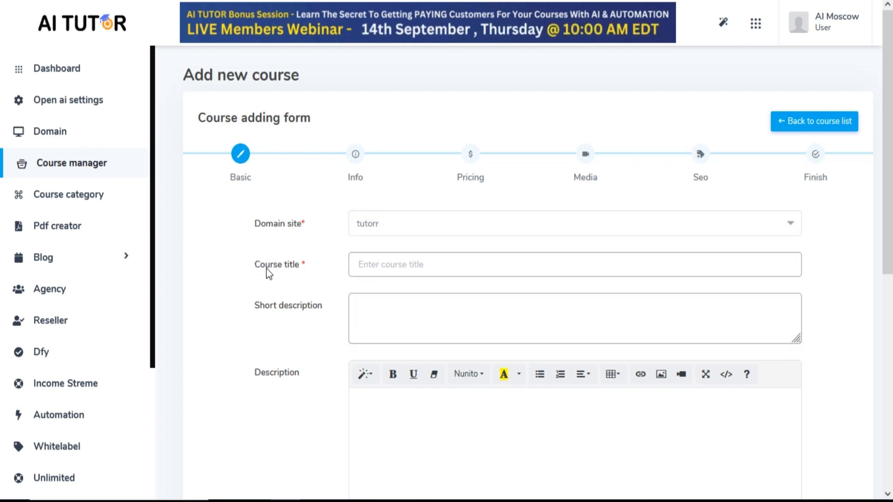
Generate a course title for the keyword java with the AI Content Finder and enter "Introduction to Java Programming" as the course title
left_click(724, 24)
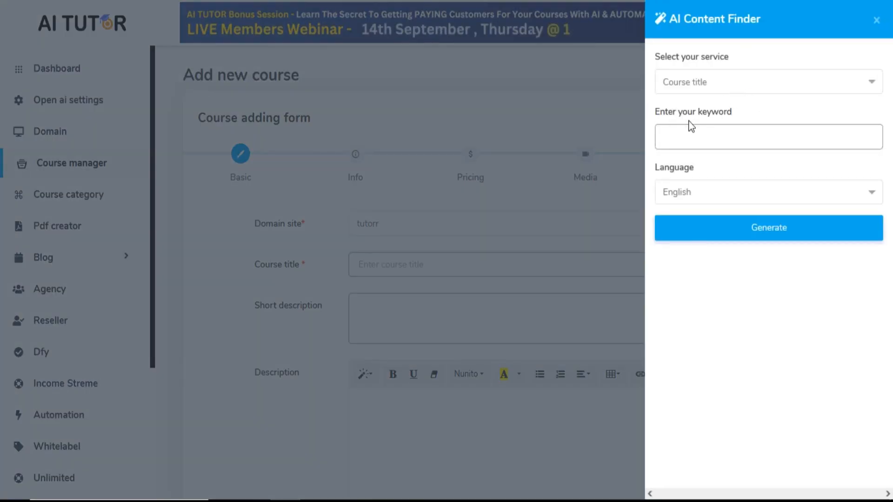
type("java")
left_click(755, 230)
left_click(876, 275)
left_click(528, 107)
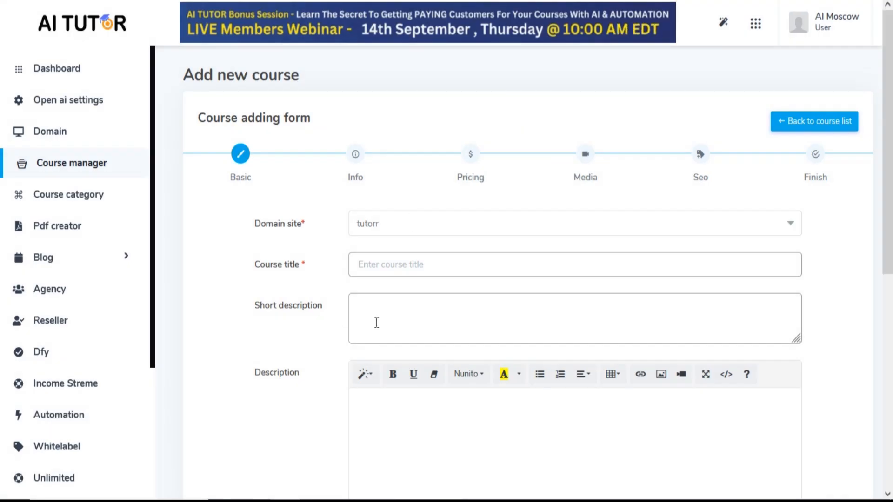
left_click(361, 265)
key("ctrl+v")
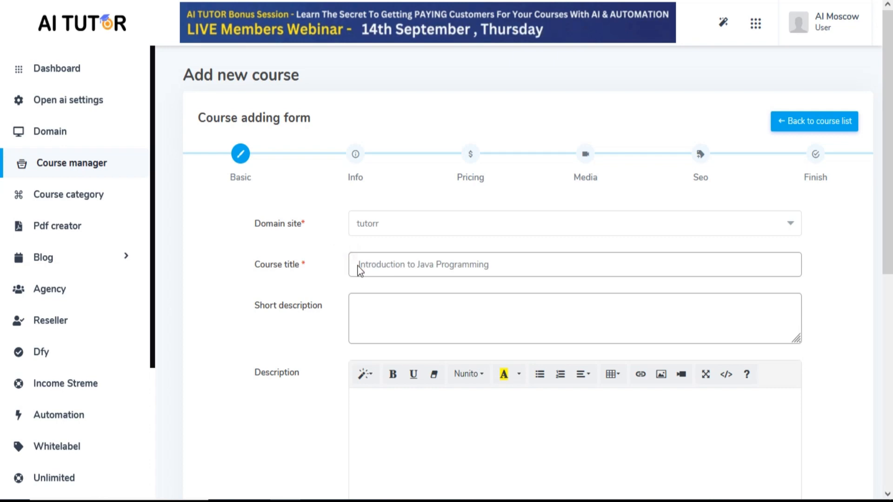
Generate a course short description for the keyword java with the AI Content Finder and paste it into the Short description
left_click(722, 23)
left_click(732, 80)
left_click(723, 183)
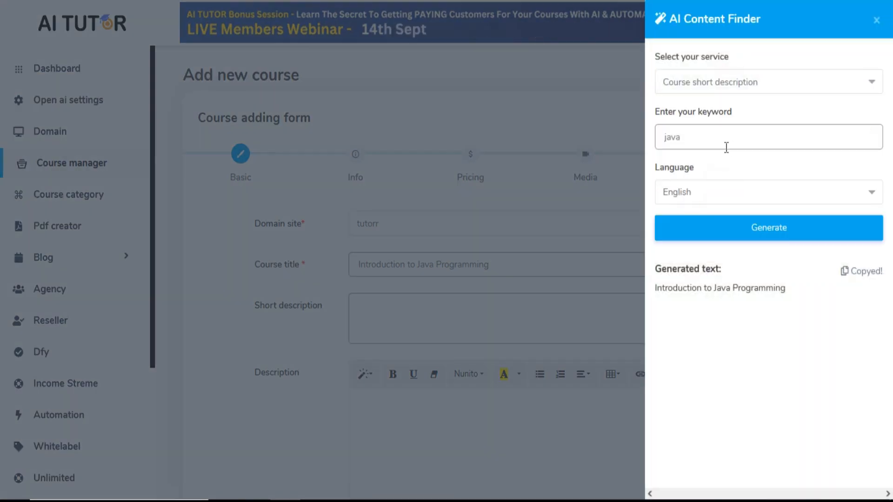
left_click(754, 232)
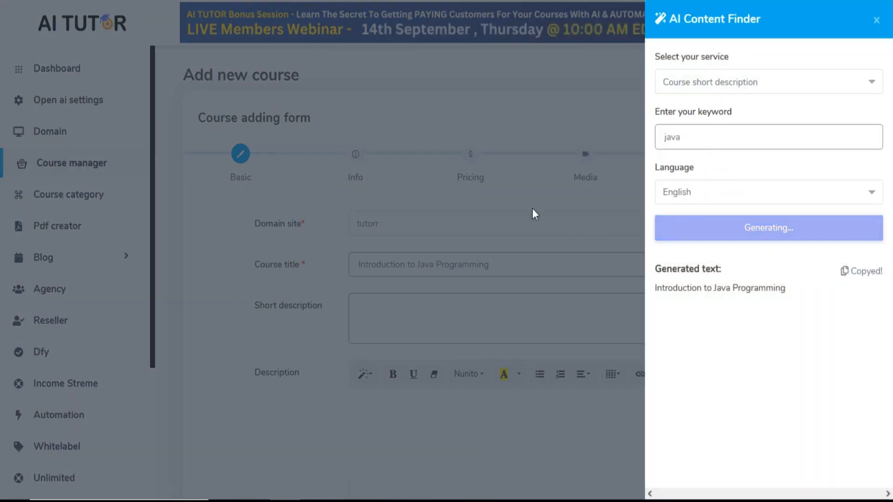
left_click(869, 271)
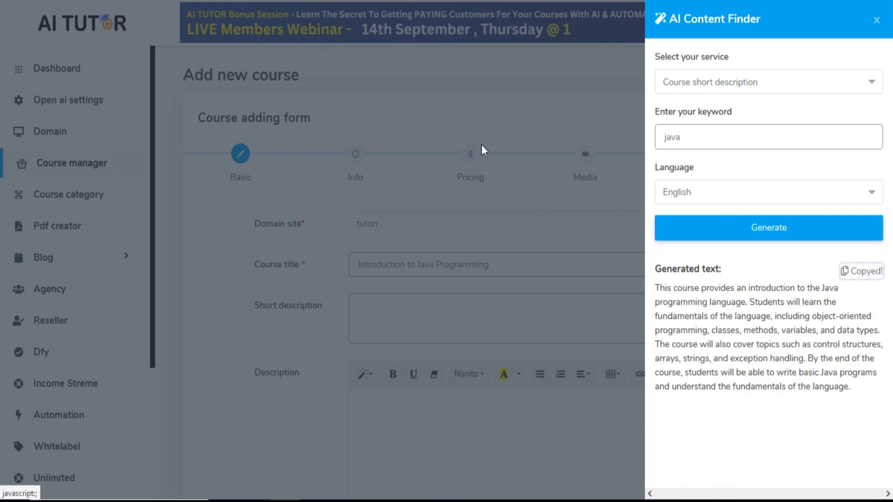
left_click(481, 144)
left_click(413, 307)
key("ctrl+v")
scroll(413, 308, "up", 1)
scroll(412, 316, "down", 4)
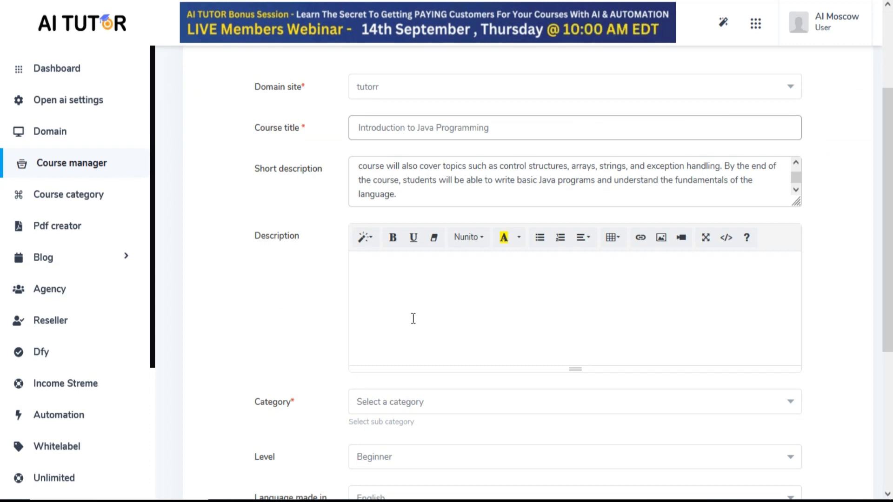
Generate a course long description for java in English with the AI Content Finder and insert it as the course Description
scroll(740, 145, "up", 2)
scroll(740, 145, "up", 2)
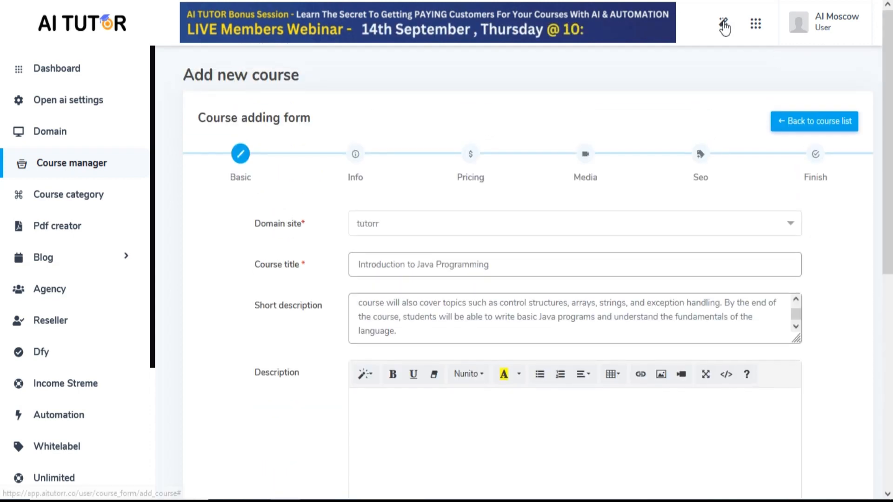
left_click(723, 22)
left_click(755, 83)
left_click(738, 206)
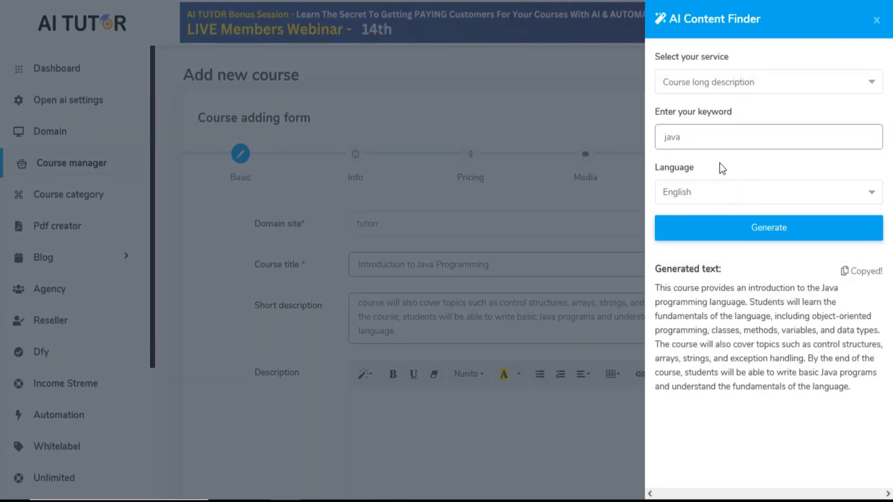
left_click(719, 227)
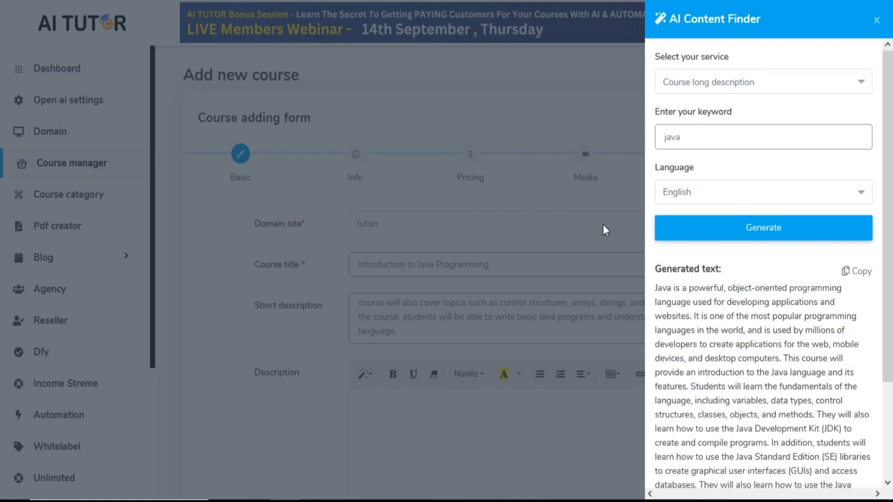
scroll(855, 303, "down", 2)
scroll(855, 303, "up", 2)
left_click(850, 272)
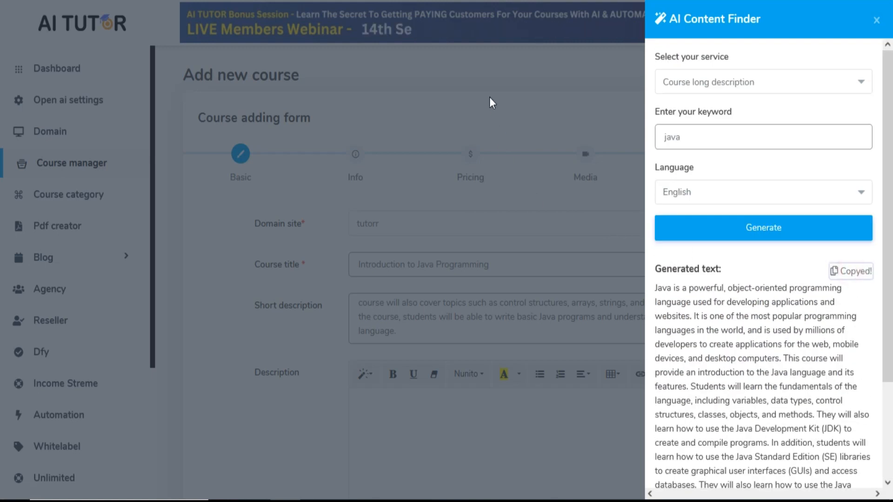
left_click(489, 96)
left_click(286, 317)
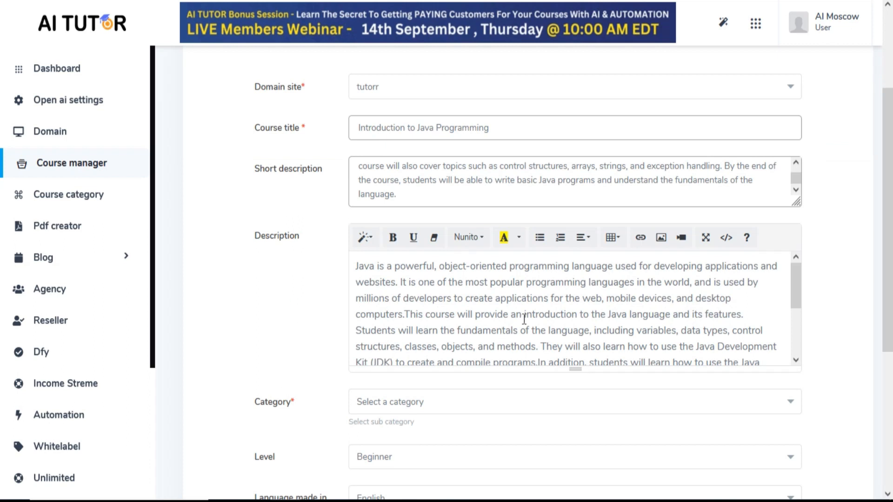
Assign the course to the Java category with level Beginner and continue to the Info stage
scroll(516, 316, "down", 3)
scroll(279, 325, "down", 5)
left_click(391, 208)
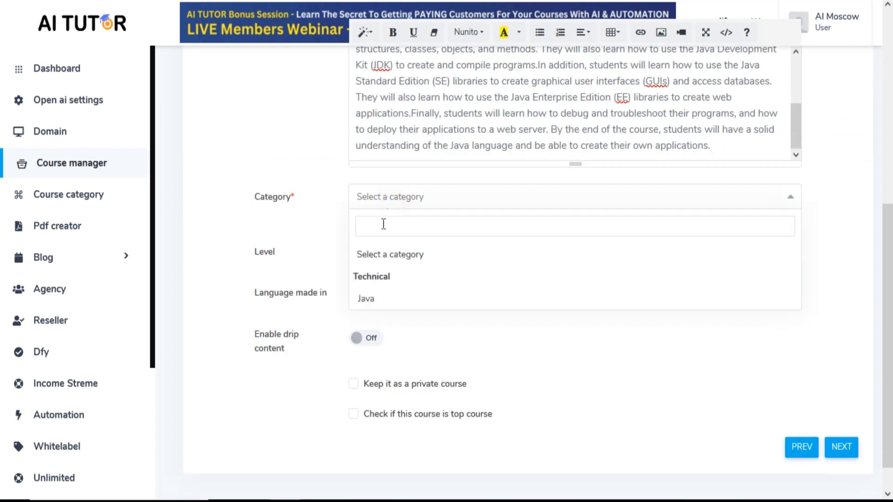
left_click(375, 307)
scroll(398, 225, "down", 1)
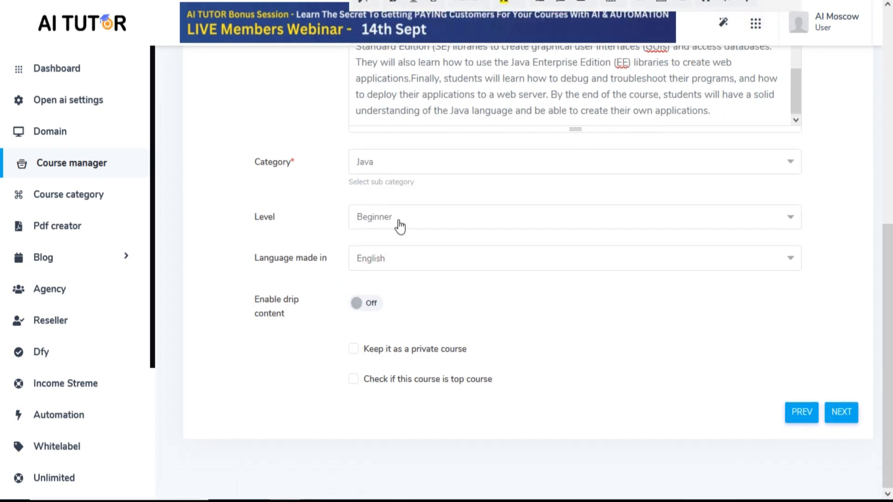
left_click(399, 219)
left_click(405, 225)
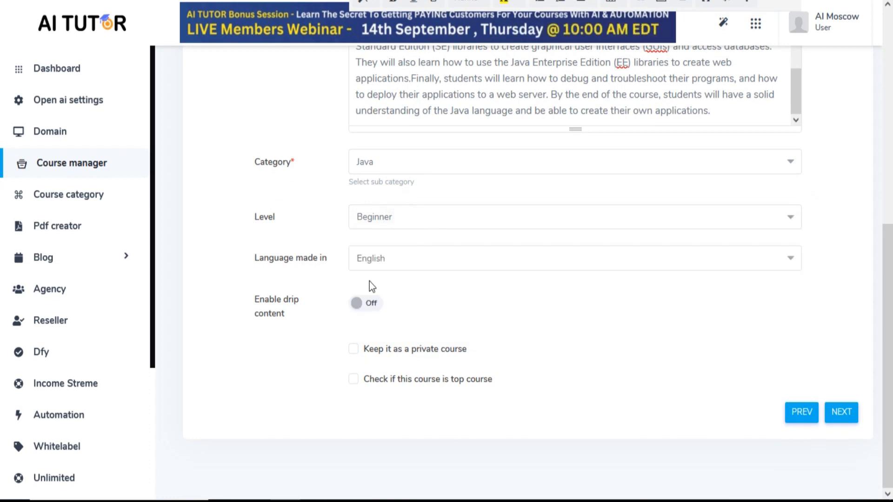
left_click(840, 413)
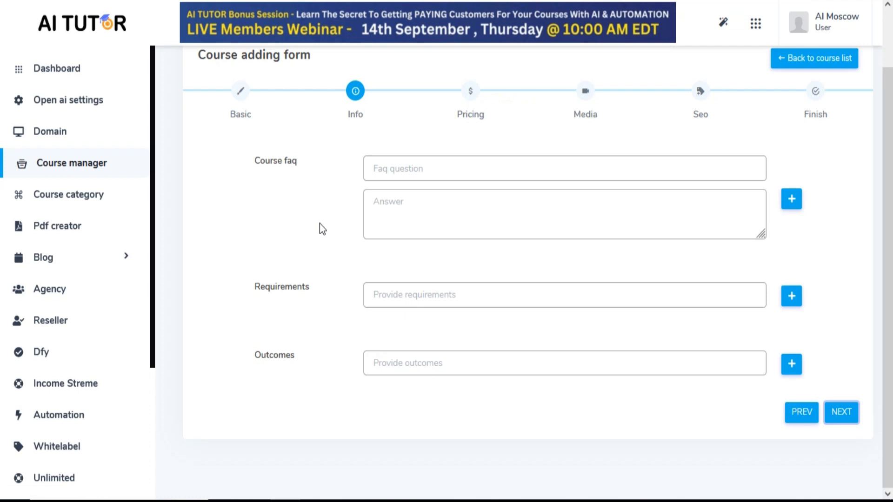
Generate course FAQ text for java and fill two FAQ entries, "What is Java" and "What are the benefits of learning Java", with their answers
scroll(791, 100, "up", 2)
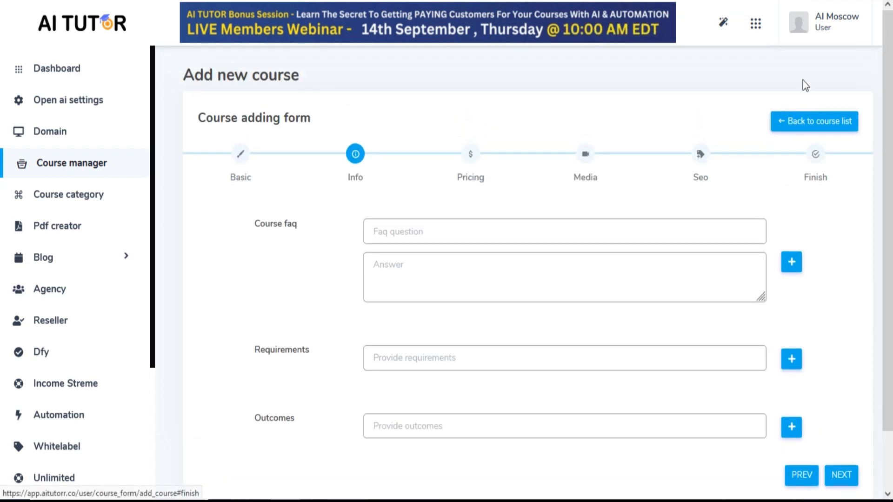
left_click(724, 22)
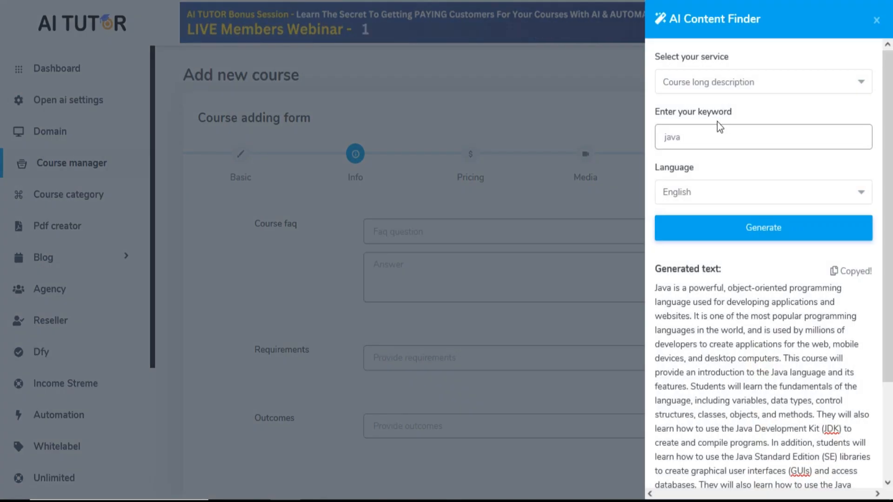
left_click(719, 86)
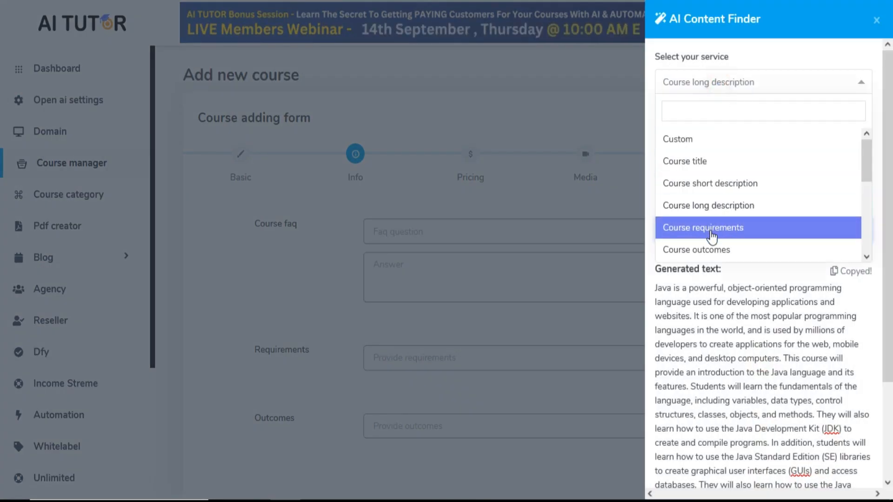
scroll(713, 236, "down", 2)
left_click(704, 195)
left_click(697, 228)
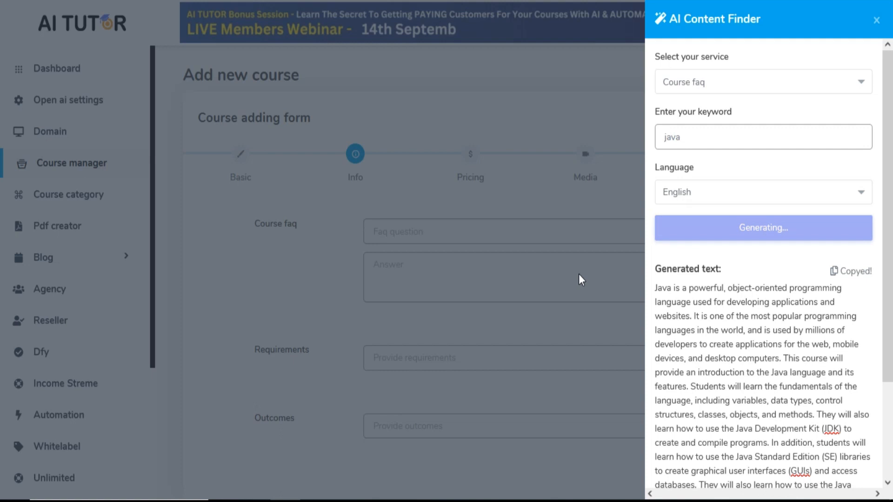
left_click_drag(888, 264, 888, 313)
left_click(857, 196)
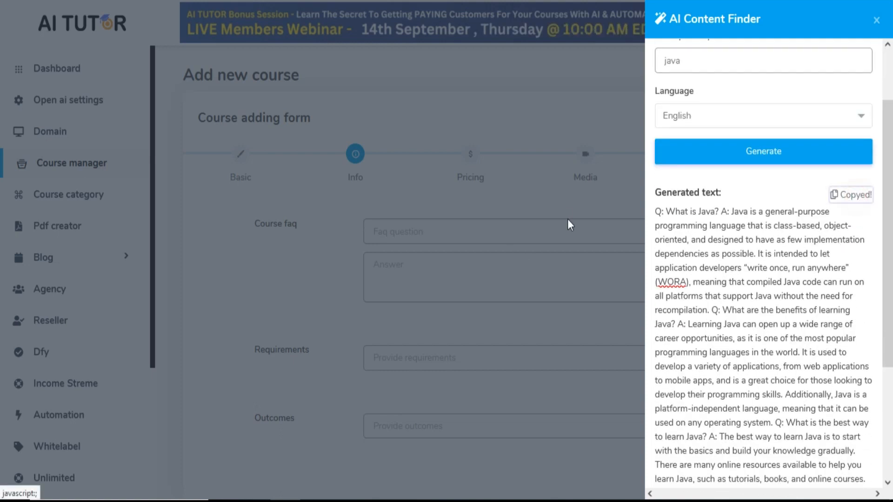
left_click(545, 334)
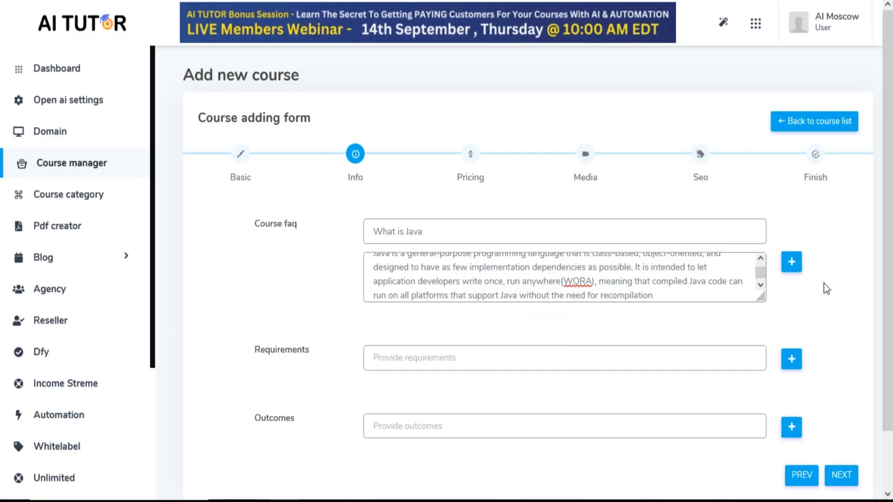
left_click(792, 263)
scroll(325, 314, "down", 1)
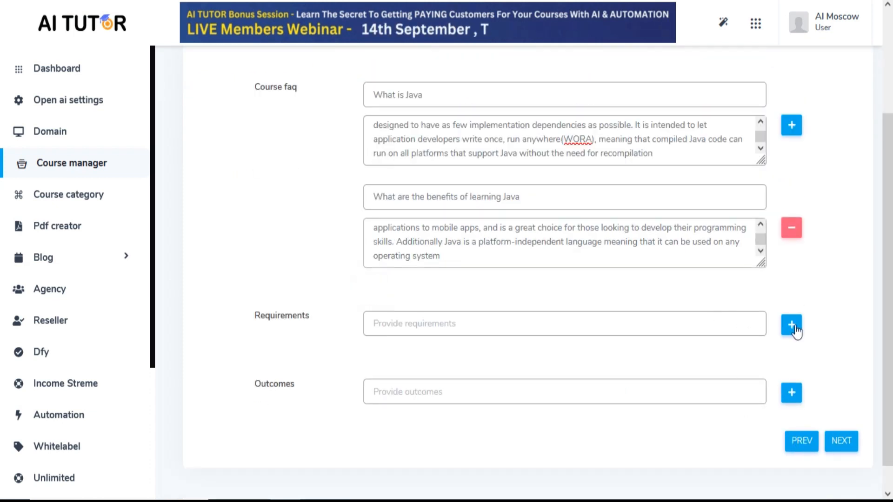
Generate course requirements for java and enter "Basic knowledge of computer programming" and "Knowledge of Java" as two requirements
left_click(792, 326)
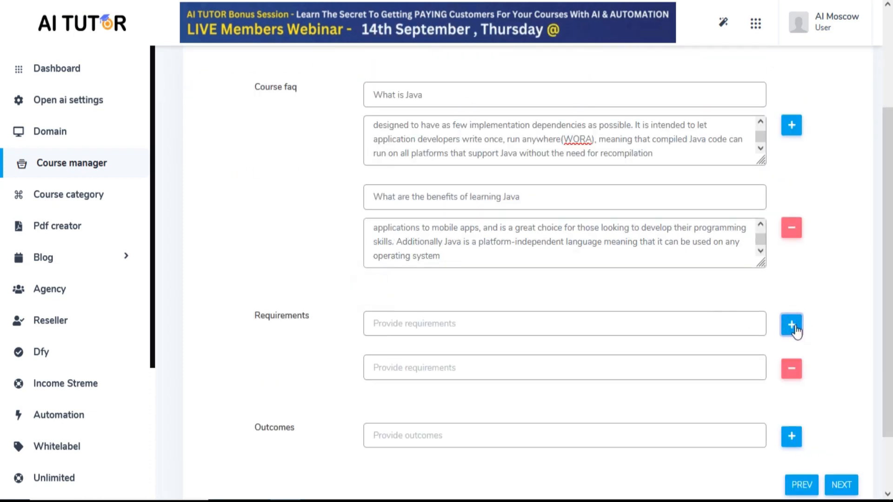
left_click(725, 23)
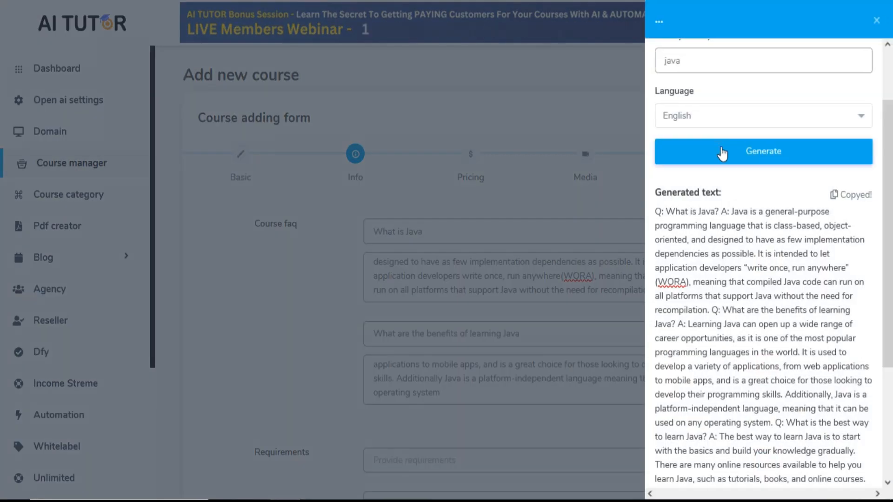
scroll(699, 80, "up", 3)
left_click(722, 82)
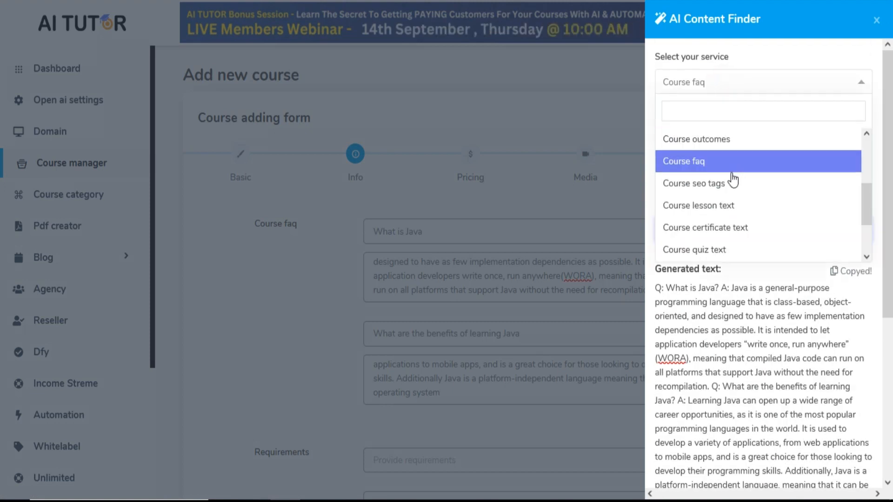
scroll(722, 169, "up", 2)
left_click(732, 194)
left_click(730, 234)
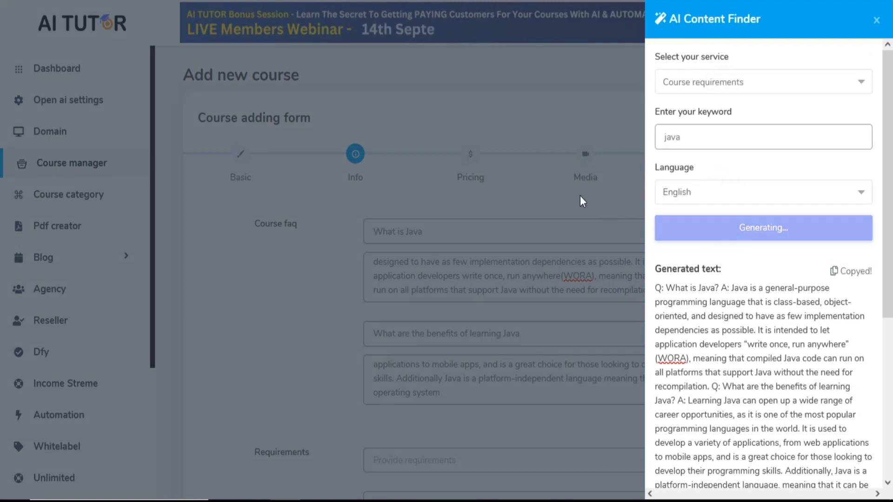
left_click(296, 257)
scroll(298, 261, "down", 3)
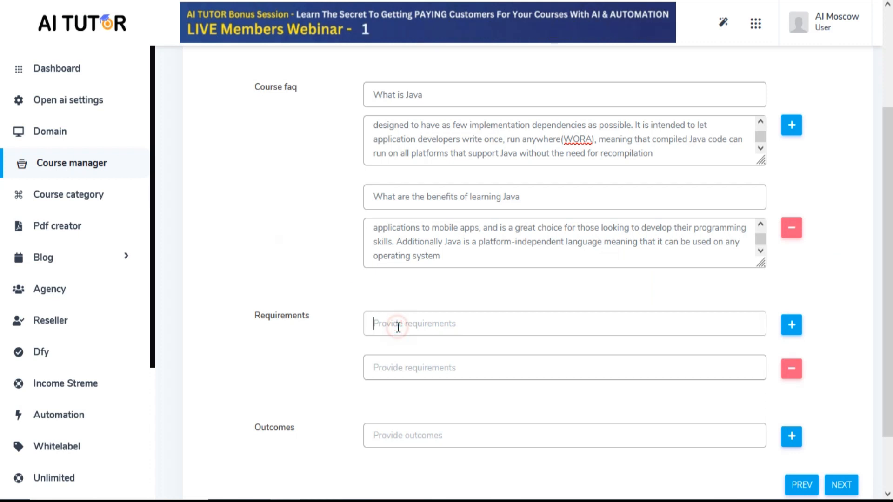
scroll(333, 412, "down", 2)
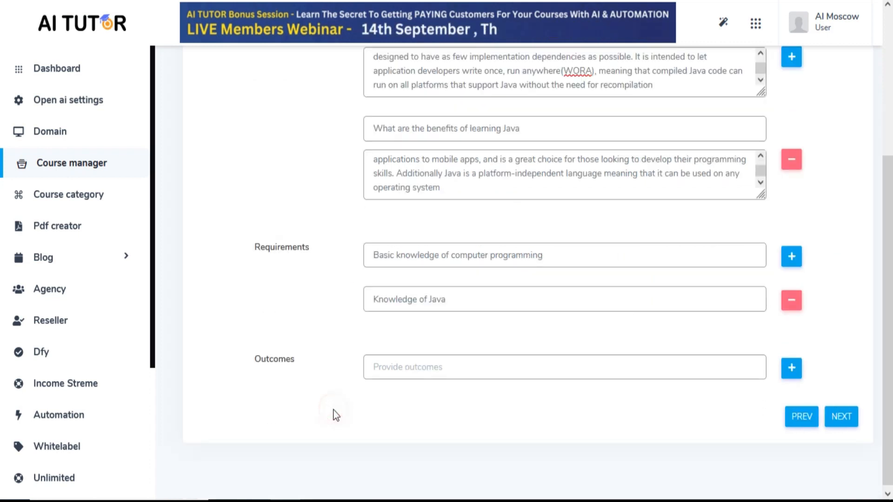
Generate course outcomes, enter "Understand the fundamentals of the Java programming language" and "Develop basic Java programs using classes", and continue to Pricing
left_click(723, 23)
left_click(750, 84)
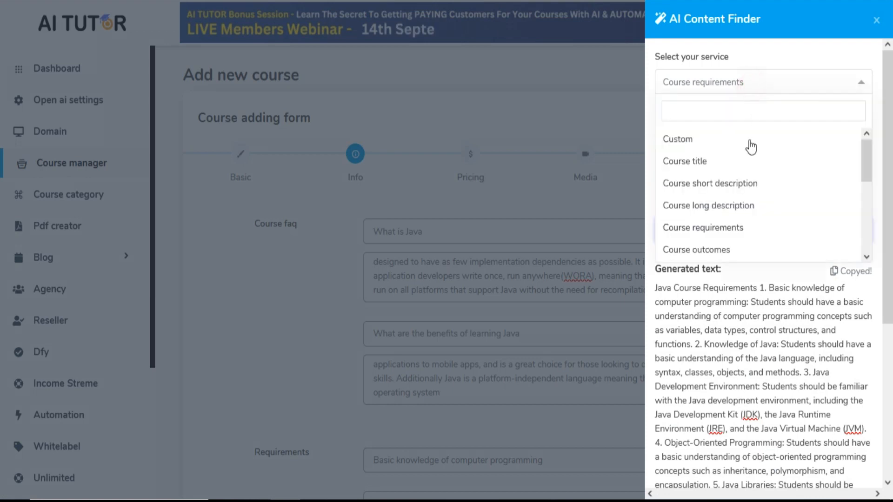
left_click(737, 250)
left_click(740, 227)
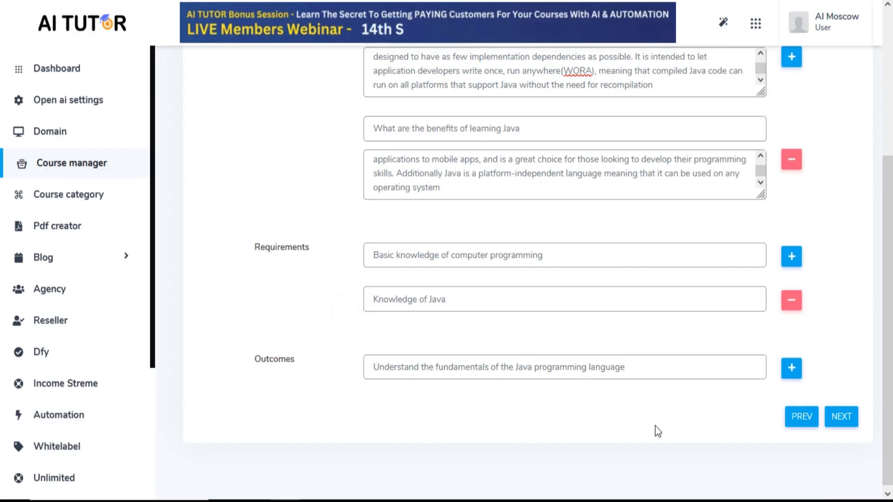
left_click(793, 370)
left_click(532, 416)
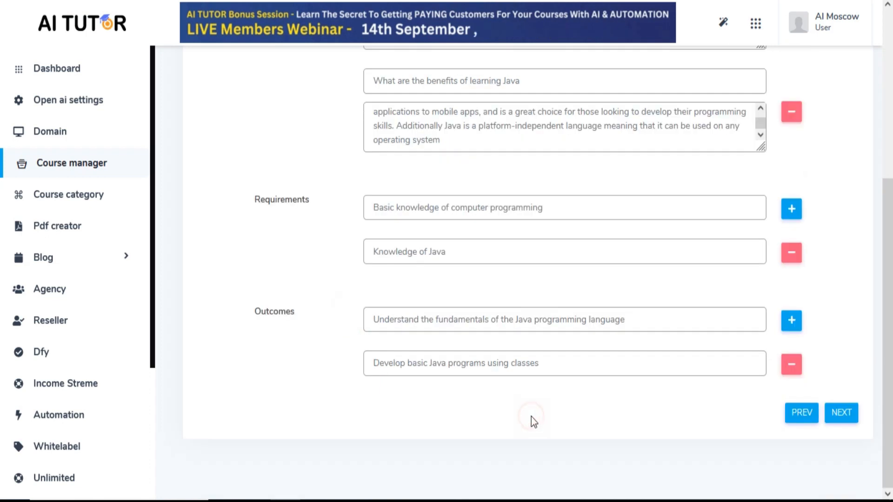
left_click(843, 416)
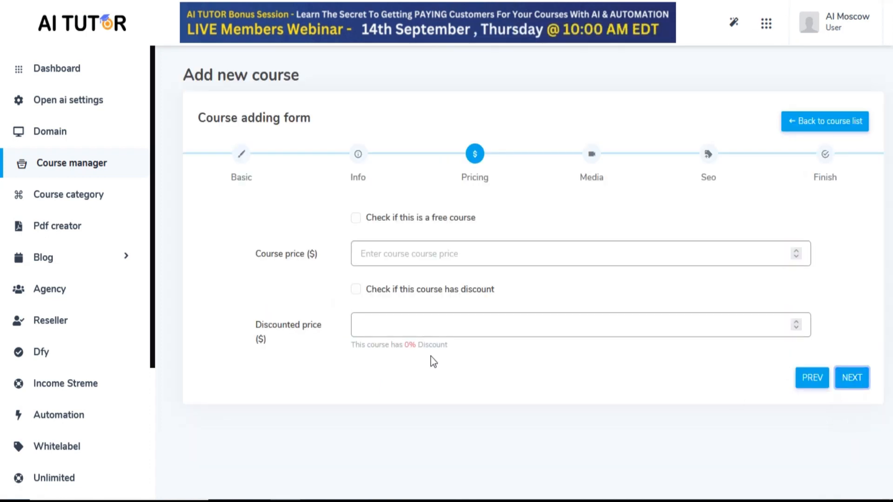
Mark the course as a free course and continue to the Media stage
left_click(393, 252)
left_click(389, 321)
left_click(356, 218)
left_click(857, 260)
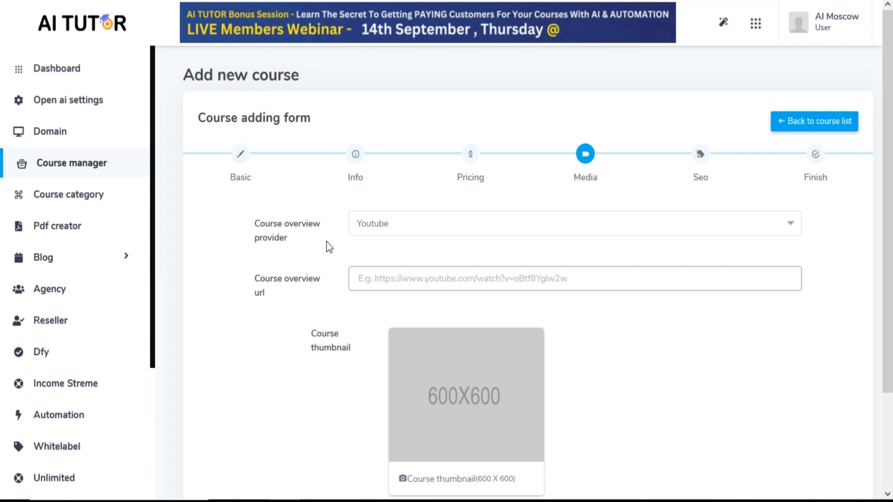
left_click(464, 223)
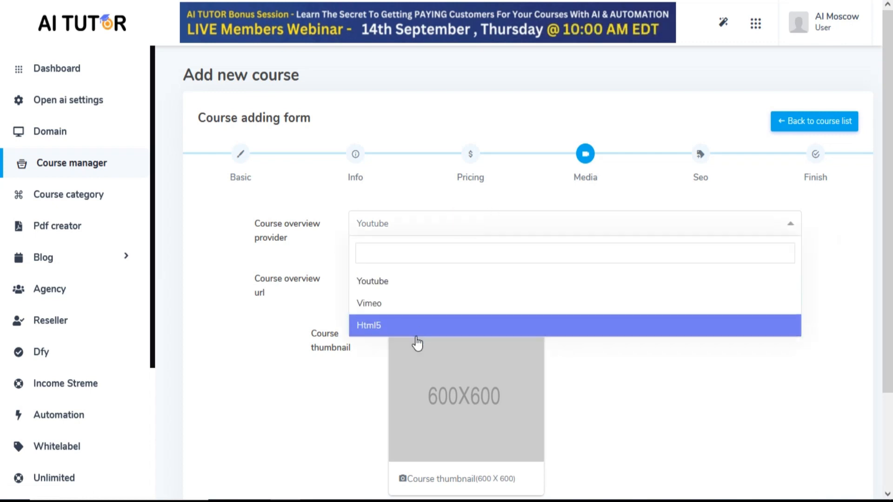
left_click(402, 231)
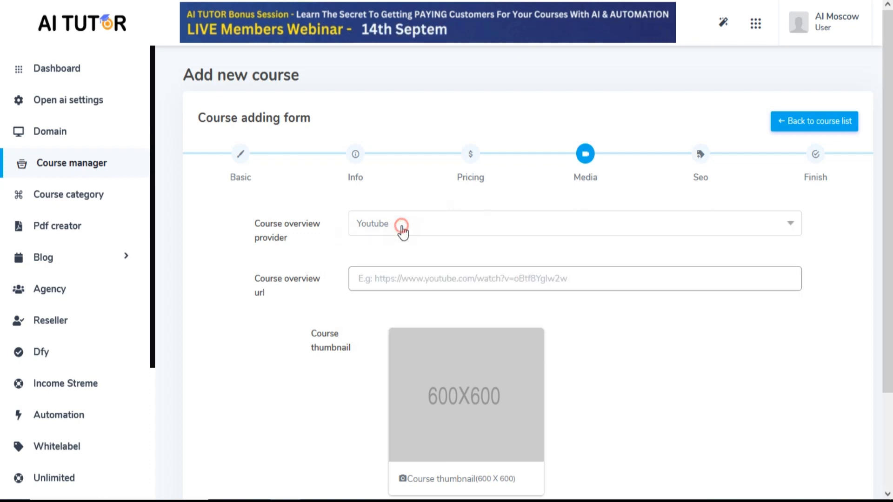
left_click(374, 277)
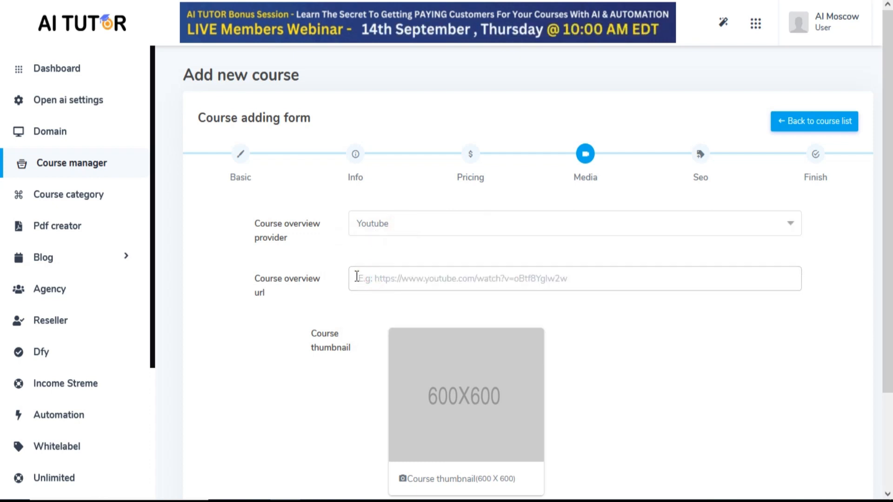
type("https://youtu.be/bm0OyhwFDuY?si=_dlbdwBnJElKyx0n")
scroll(698, 386, "down", 3)
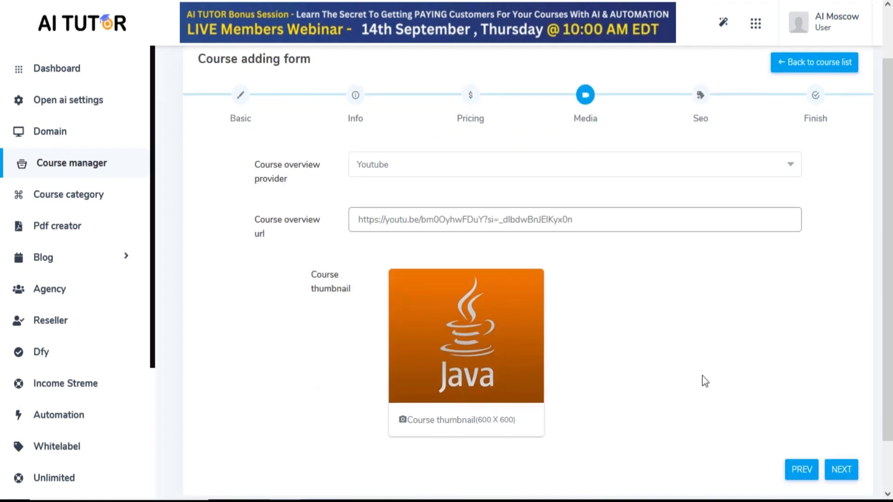
Set the SEO meta keywords to "Java Basics" and the meta description to "Learn Java easily", and submit the course
left_click(841, 413)
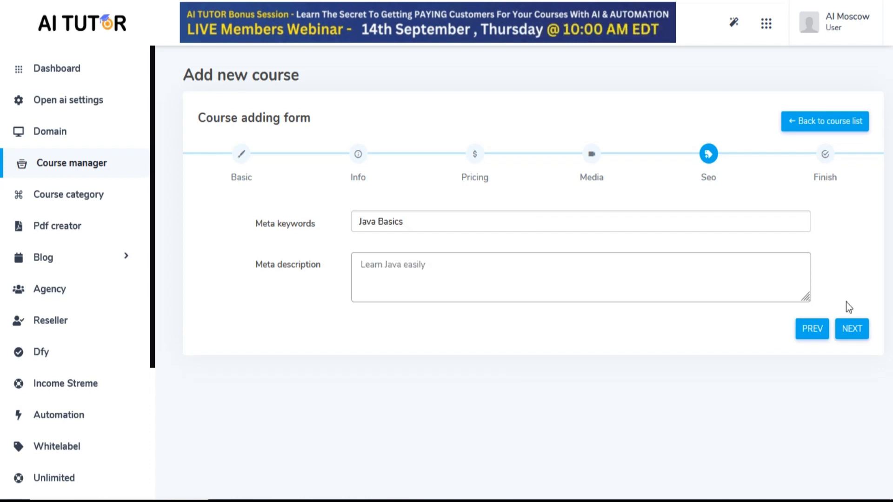
left_click(854, 330)
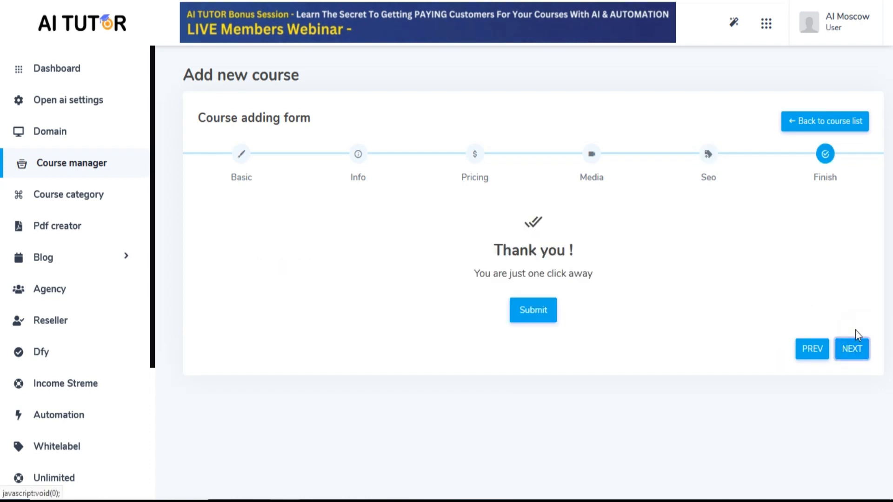
left_click(535, 311)
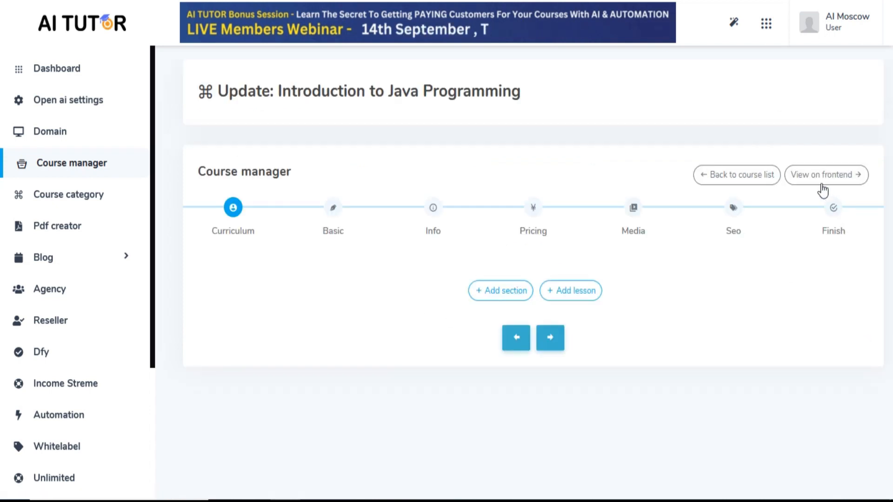
View the site's frontend, accept its cookies, and examine the Introduction to Java Programming preview under Top 10 Latest courses
left_click(826, 189)
scroll(465, 325, "down", 5)
left_click(651, 451)
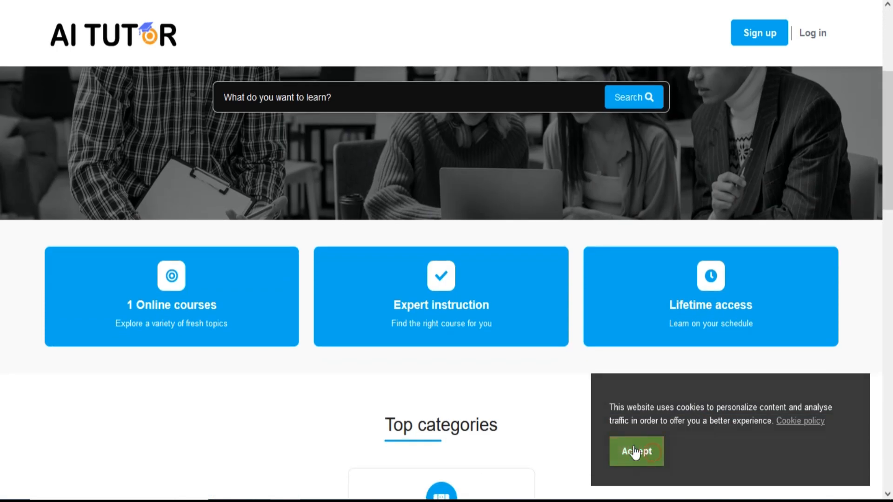
scroll(447, 373, "down", 8)
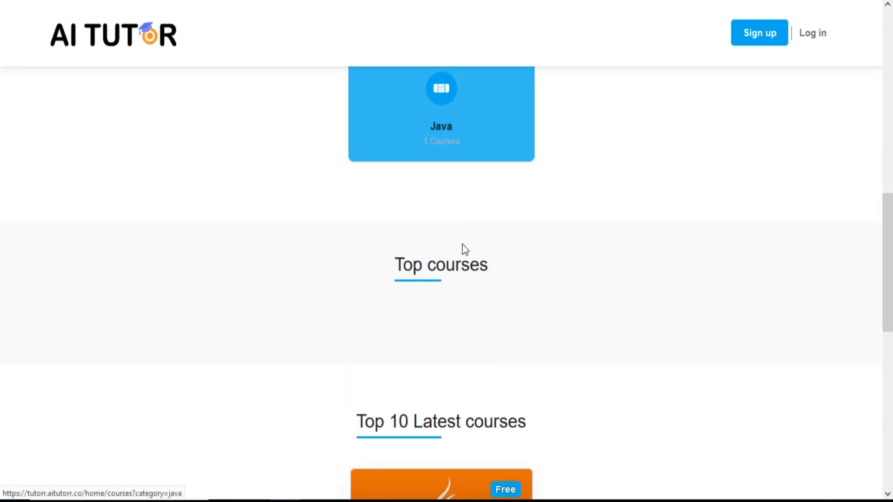
scroll(450, 289, "down", 8)
scroll(444, 302, "up", 1)
mouse_move(446, 281)
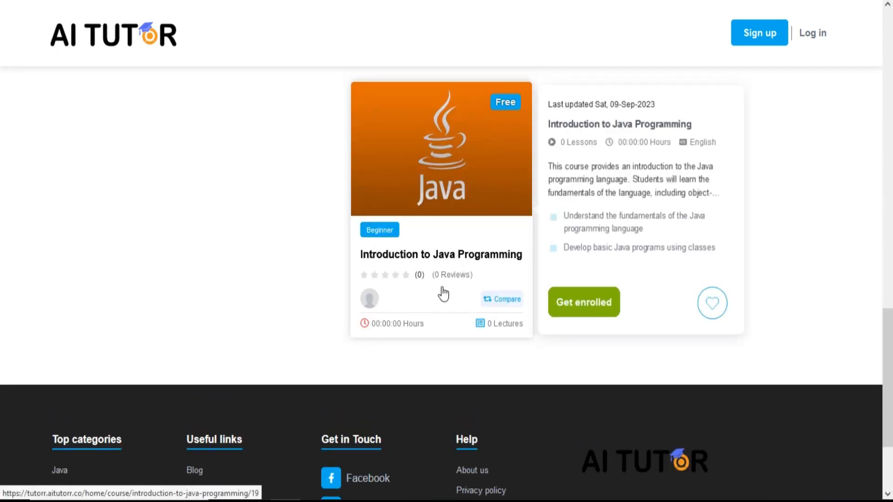